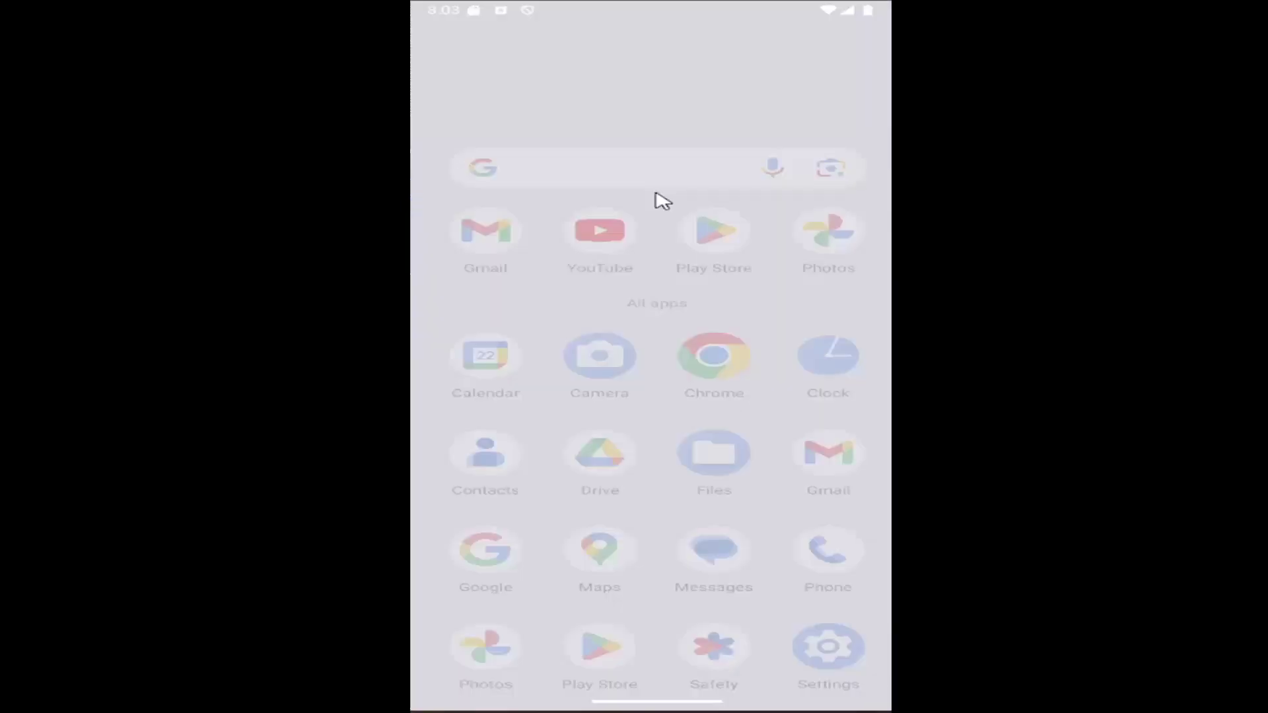
Open Settings from the app drawer and go to the Accessibility page.
left_click_drag(719, 511, 656, 199)
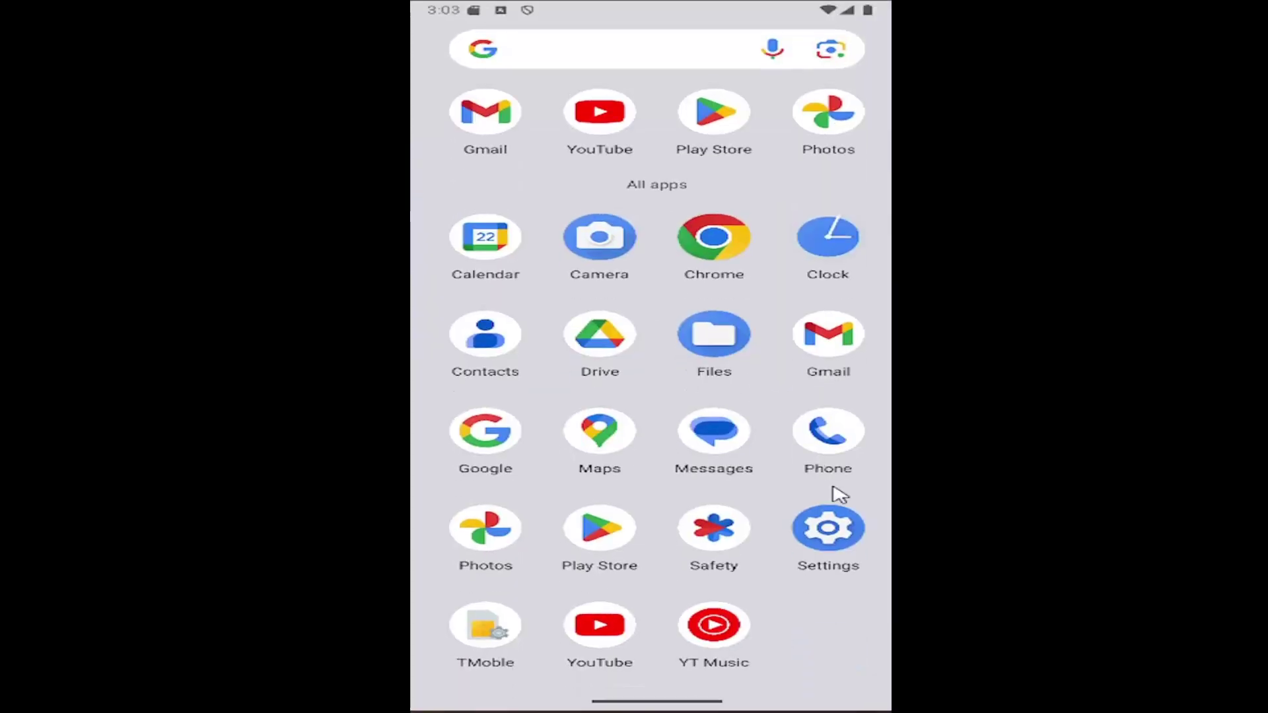
left_click(827, 535)
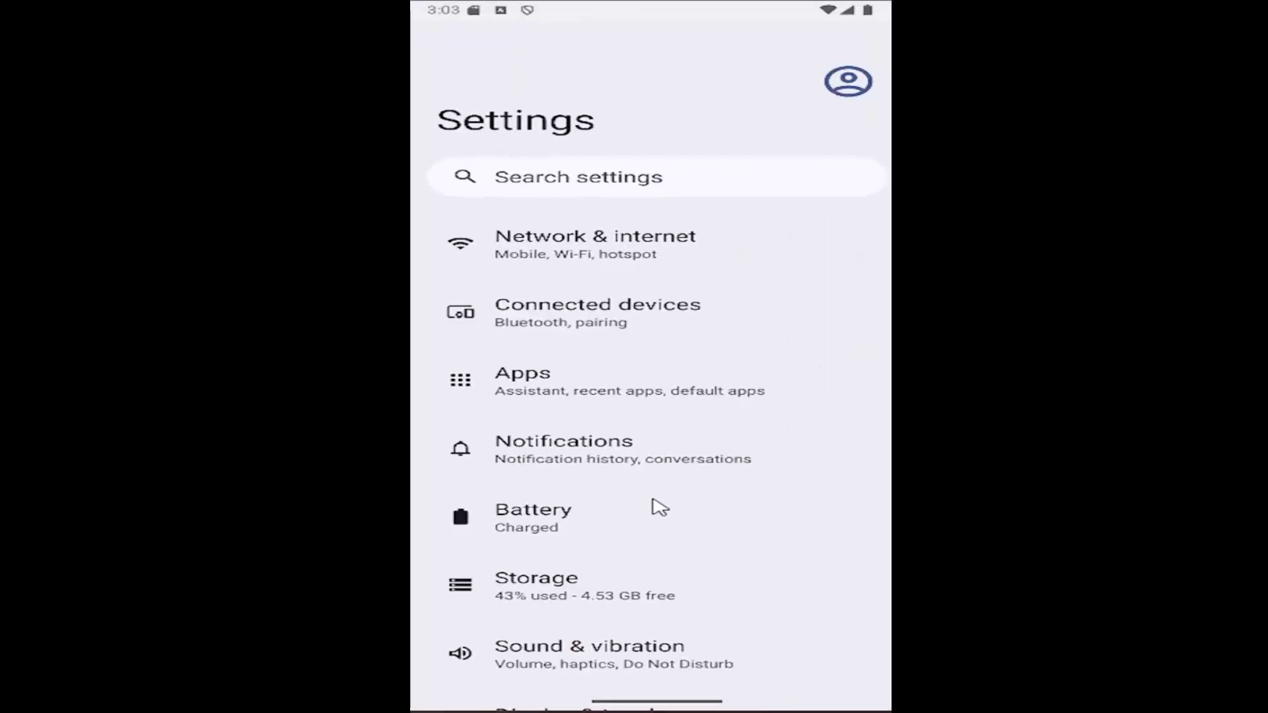
left_click_drag(639, 558, 637, 306)
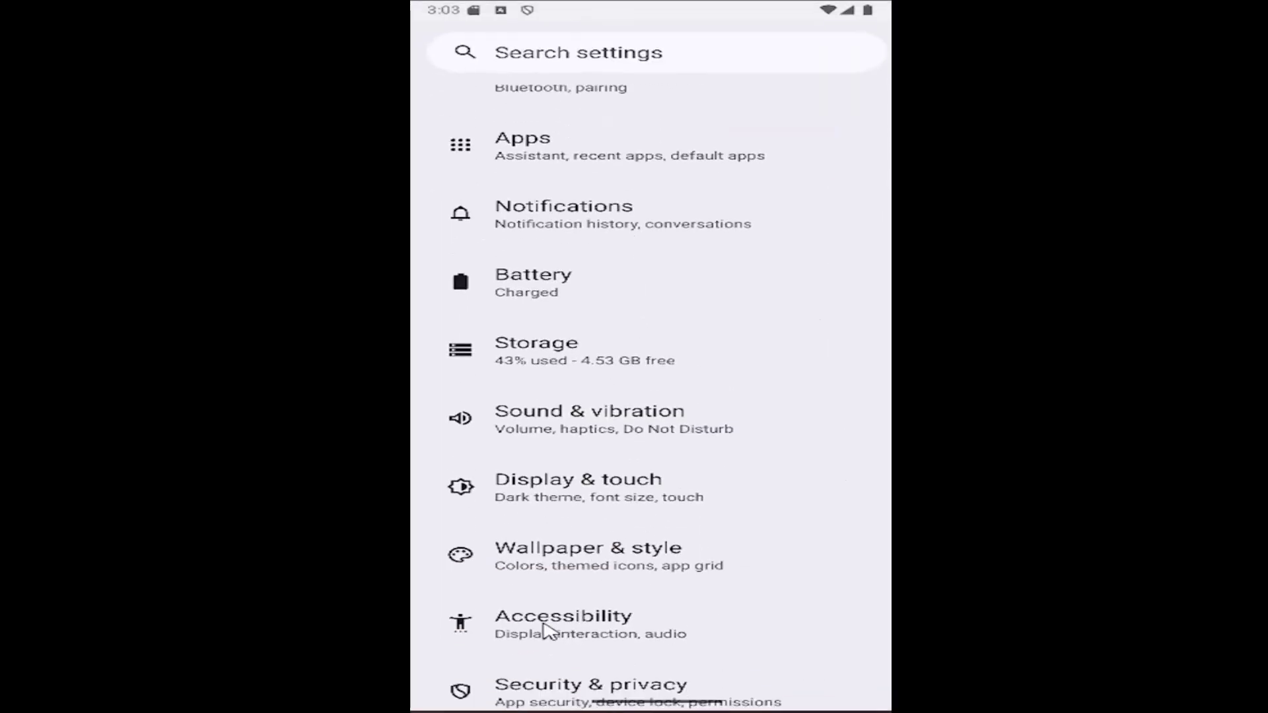
left_click(579, 631)
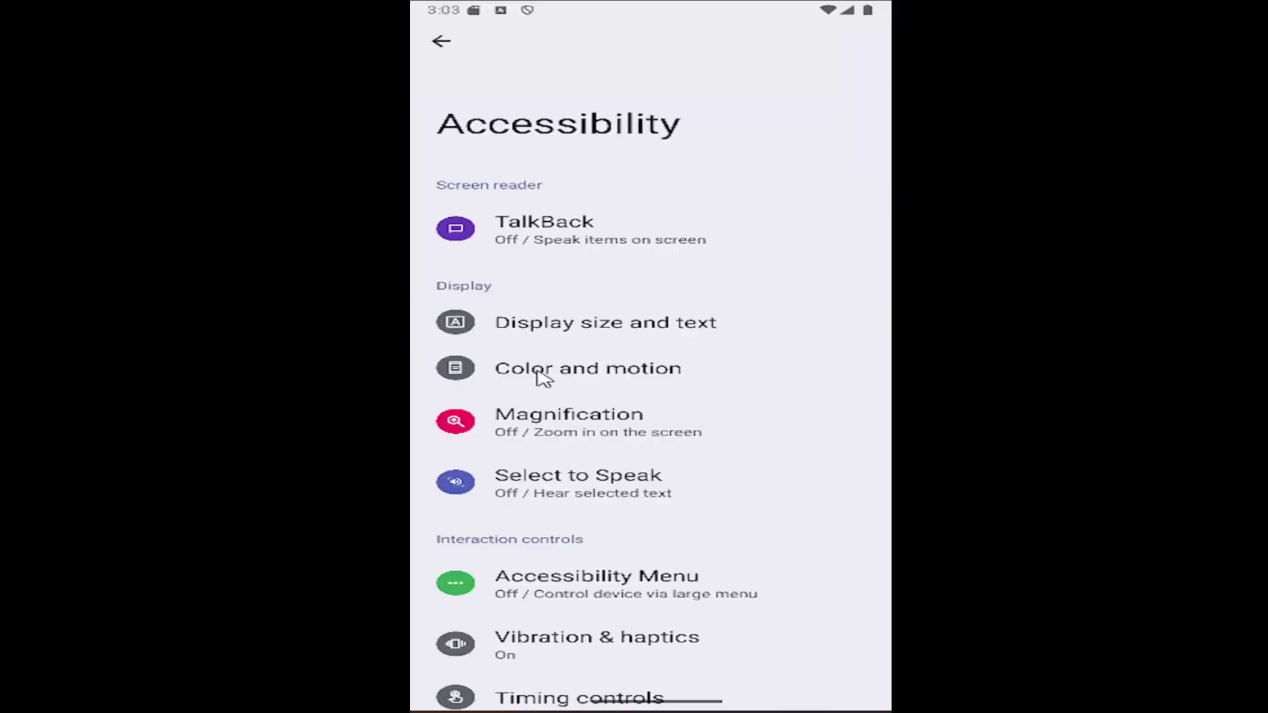
left_click(586, 376)
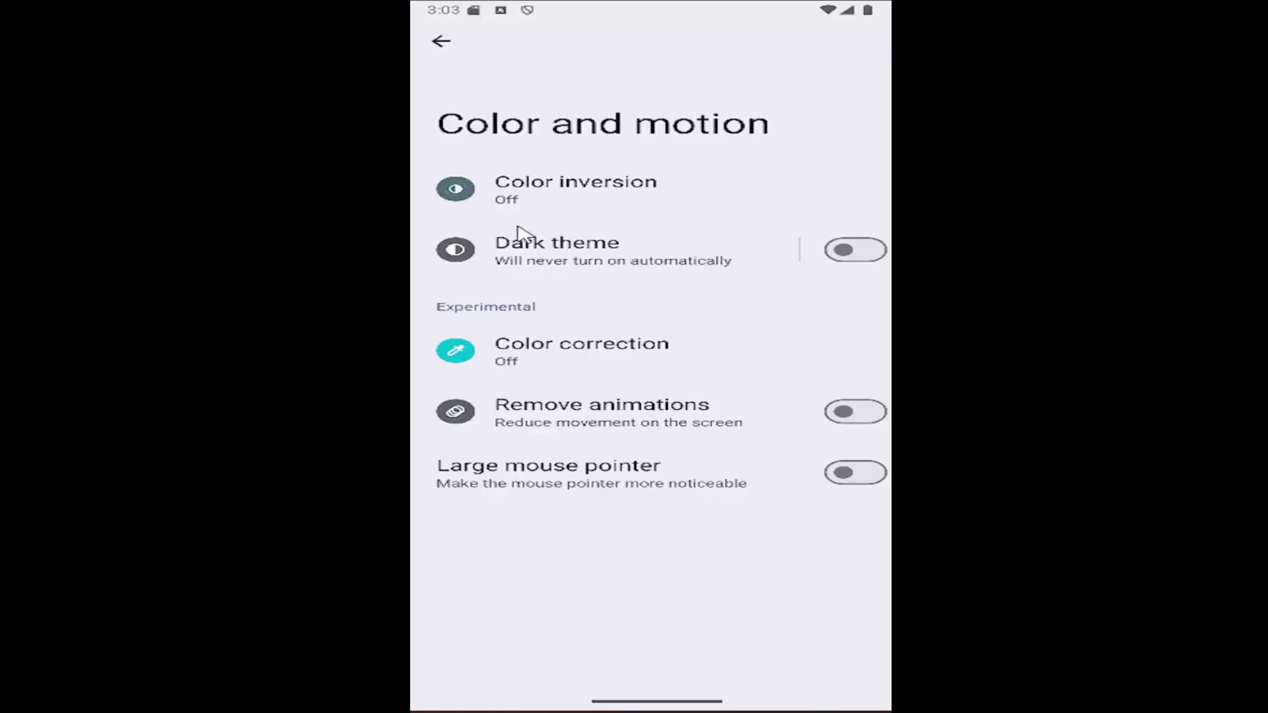
left_click(586, 192)
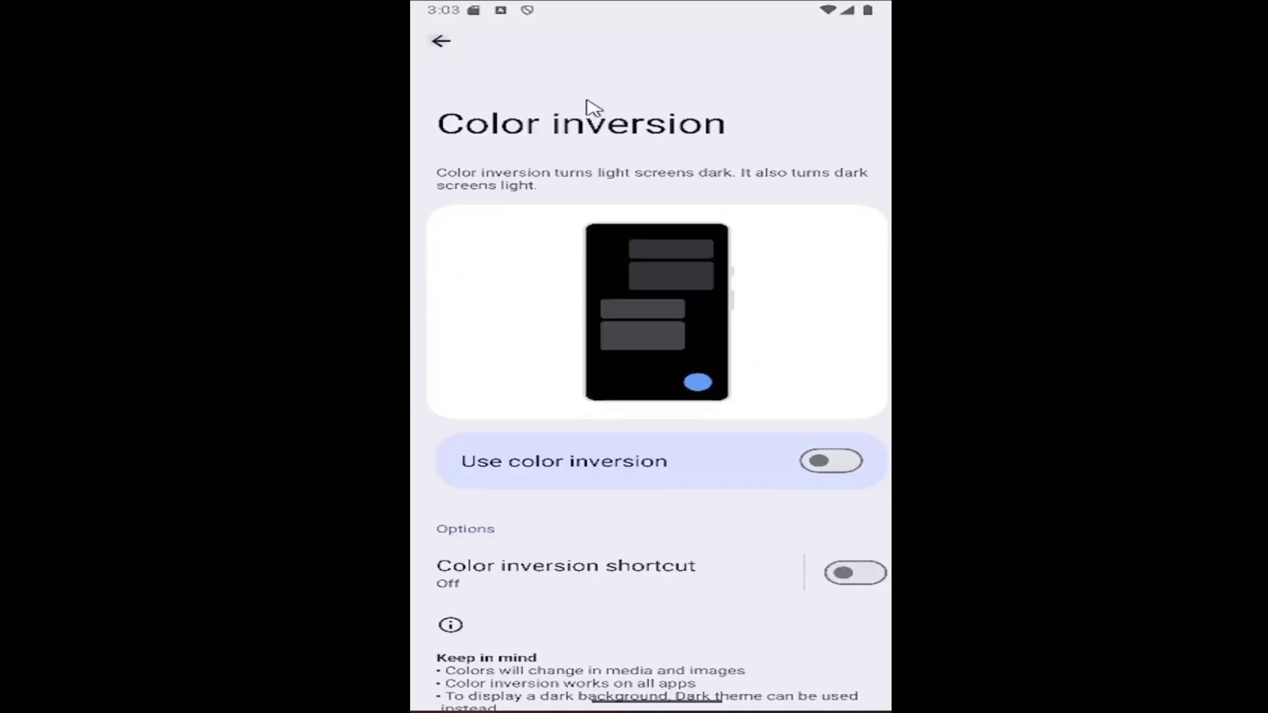
left_click(441, 41)
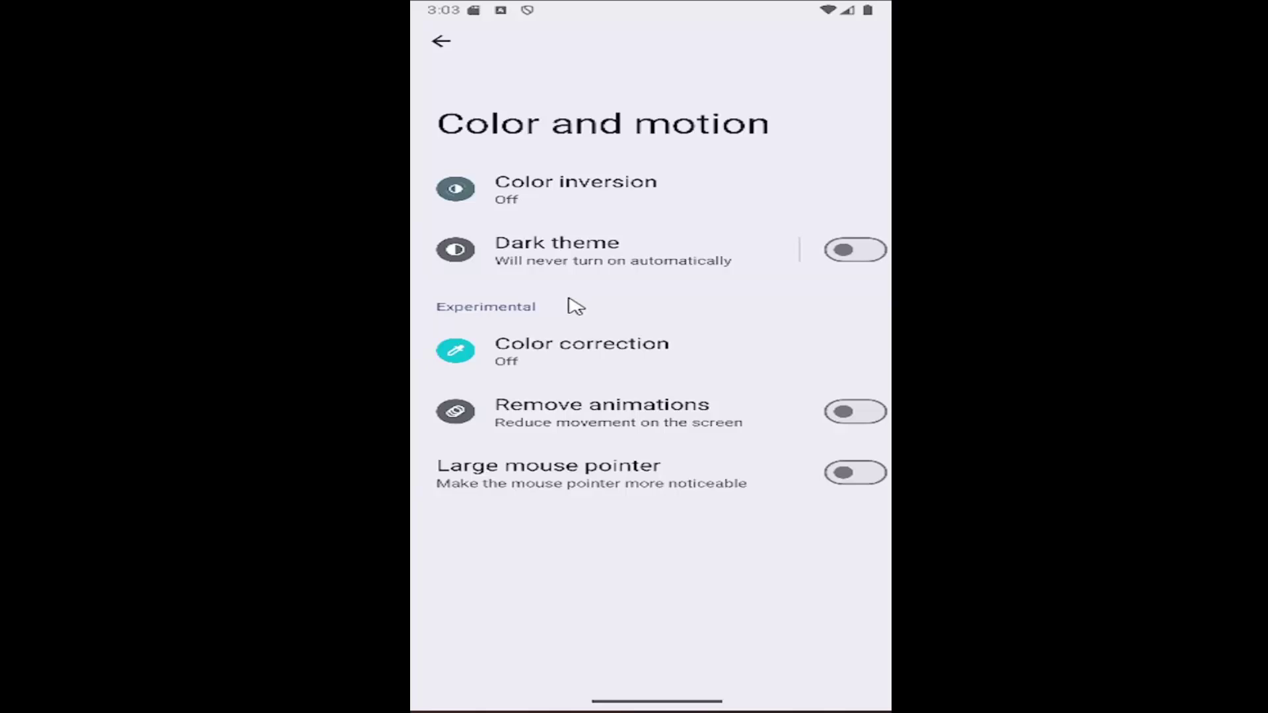
Back out of Accessibility, Settings and the app drawer to the home screen.
key("Escape")
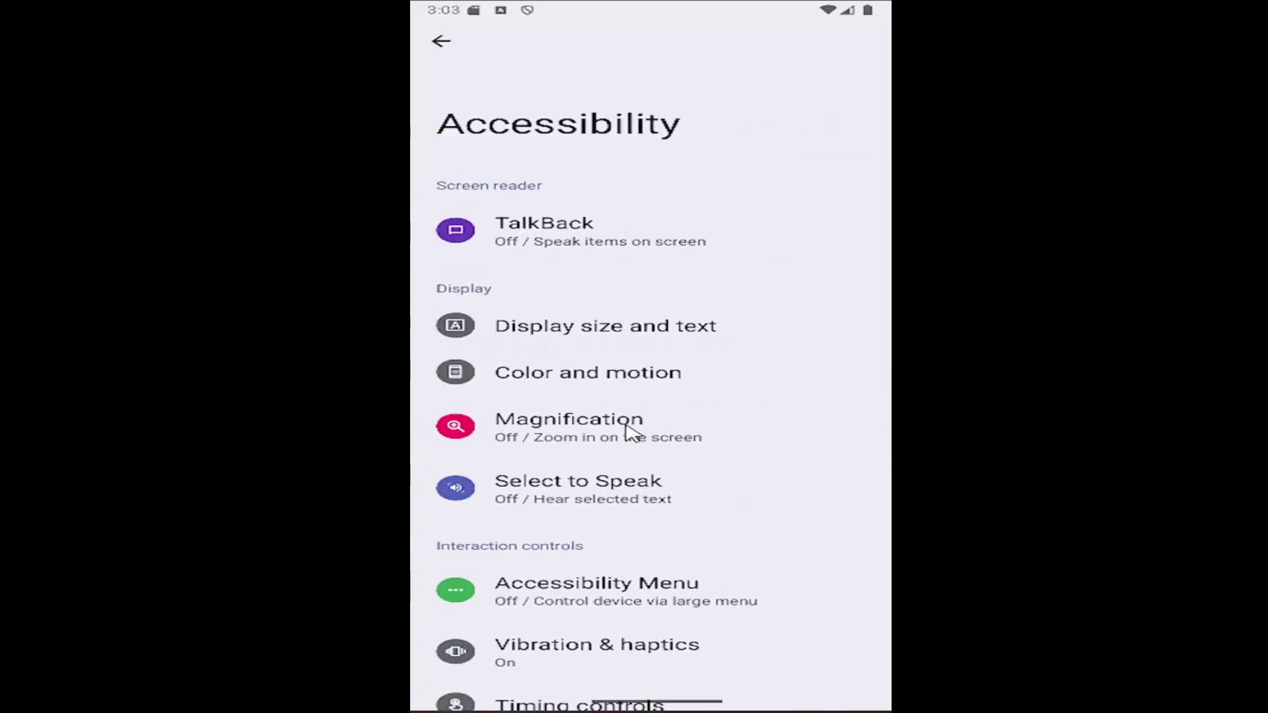
key("Escape")
scroll(645, 429, "up", 3)
key("Escape")
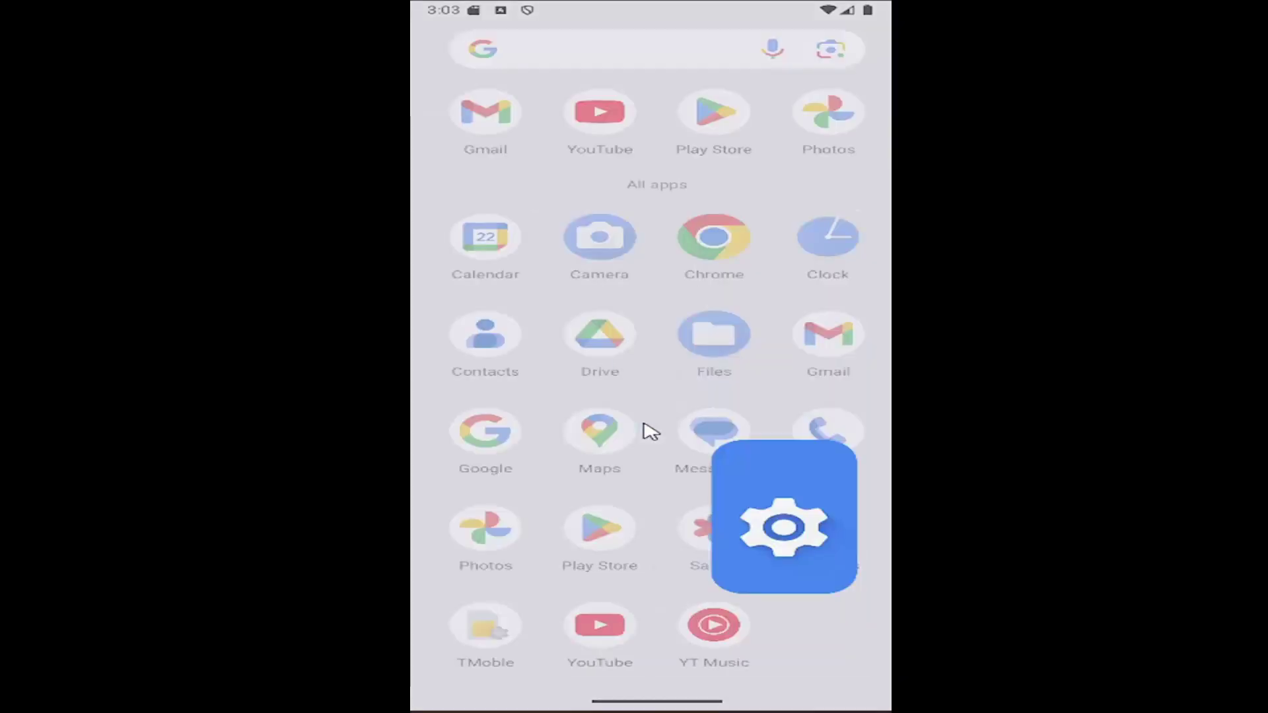
key("Escape")
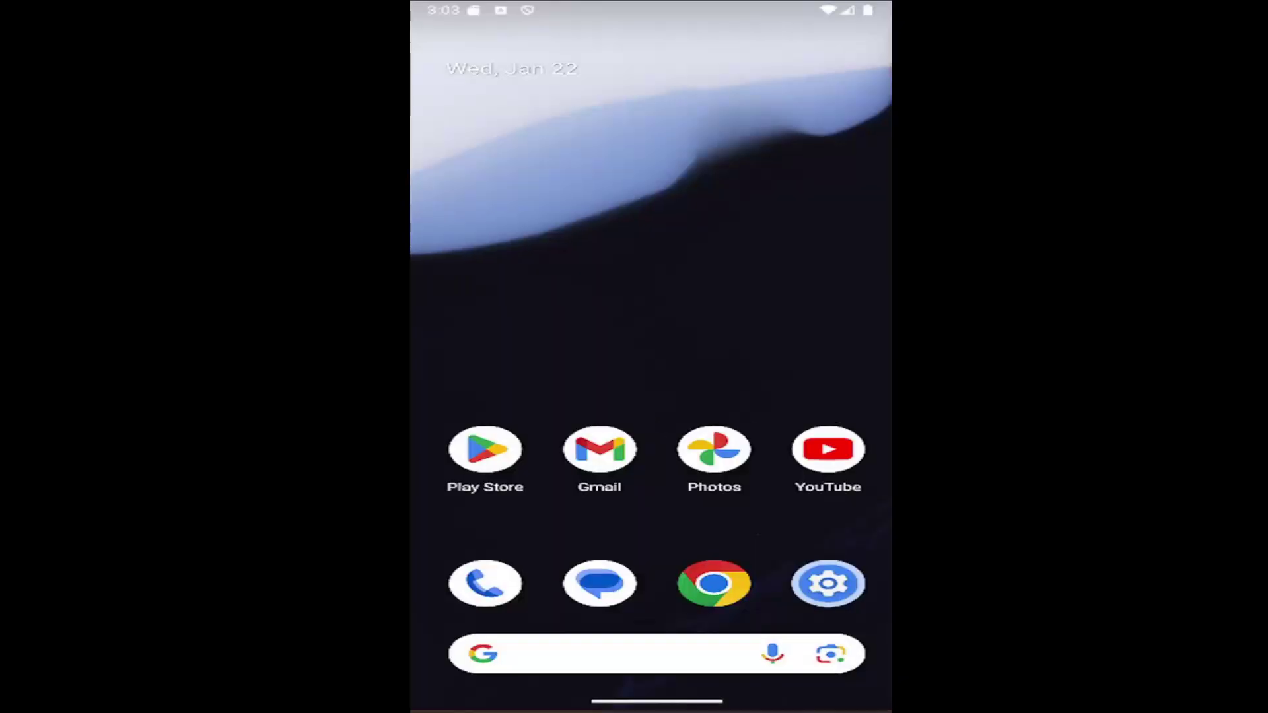